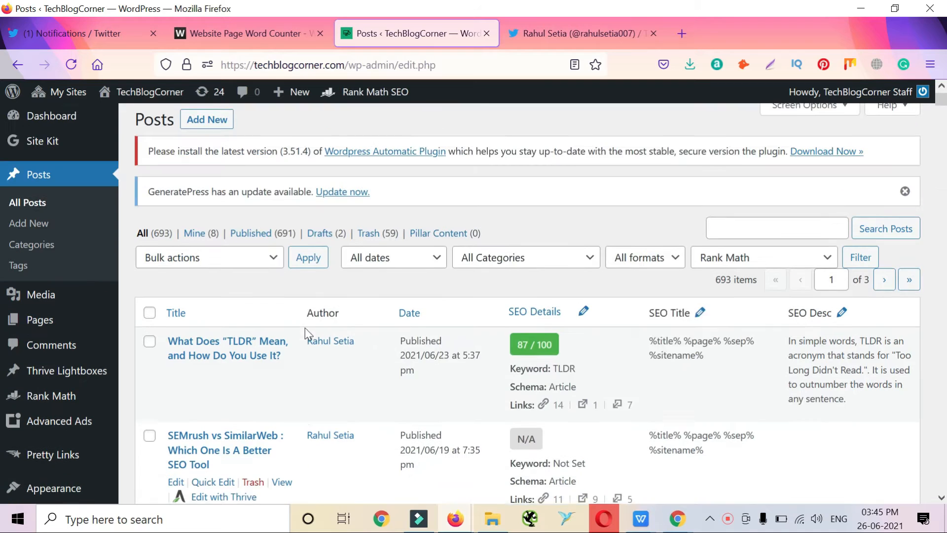
# - Open the SEMrush vs SimilarWeb post for editing and add an empty paragraph after the one ending "make the fair choice."
pyautogui.scroll(-3, 375, 295)
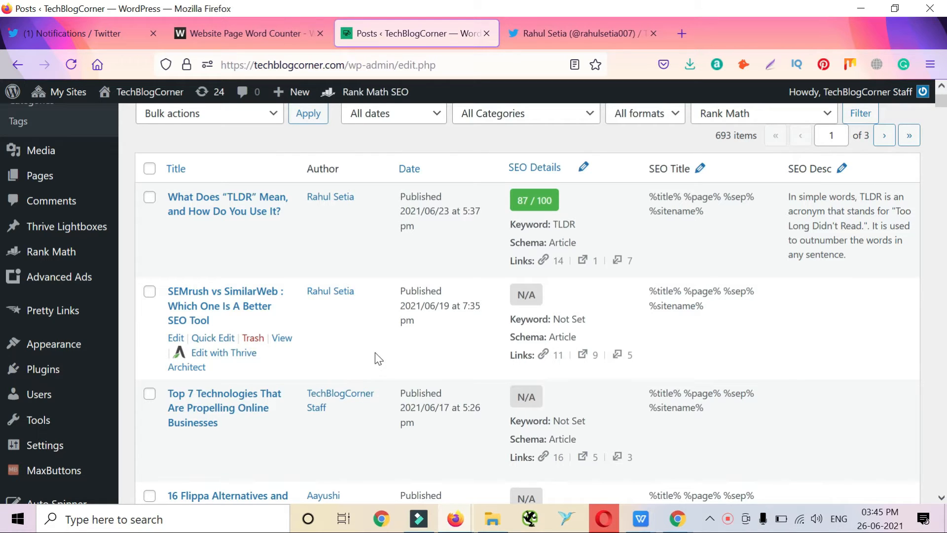
pyautogui.click(175, 339)
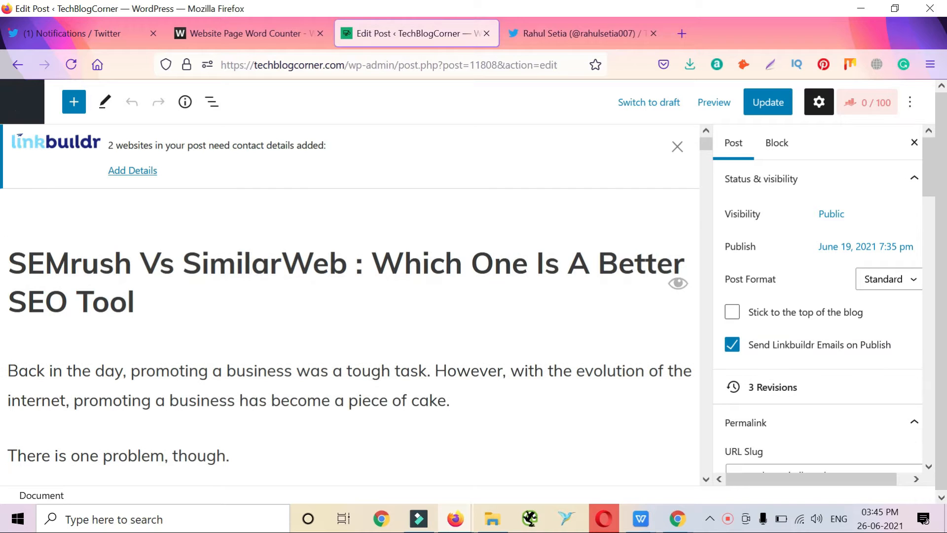
pyautogui.scroll(-10, 325, 335)
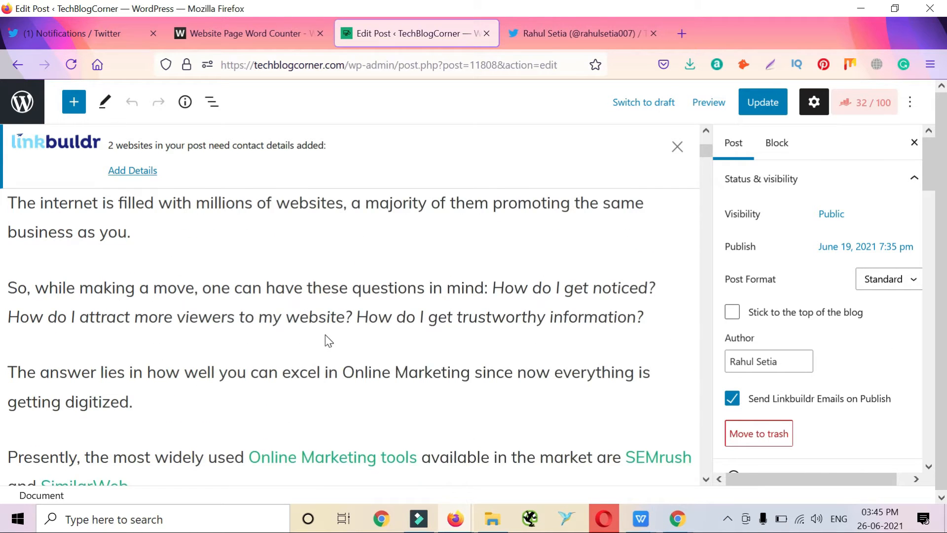
pyautogui.scroll(-7, 329, 340)
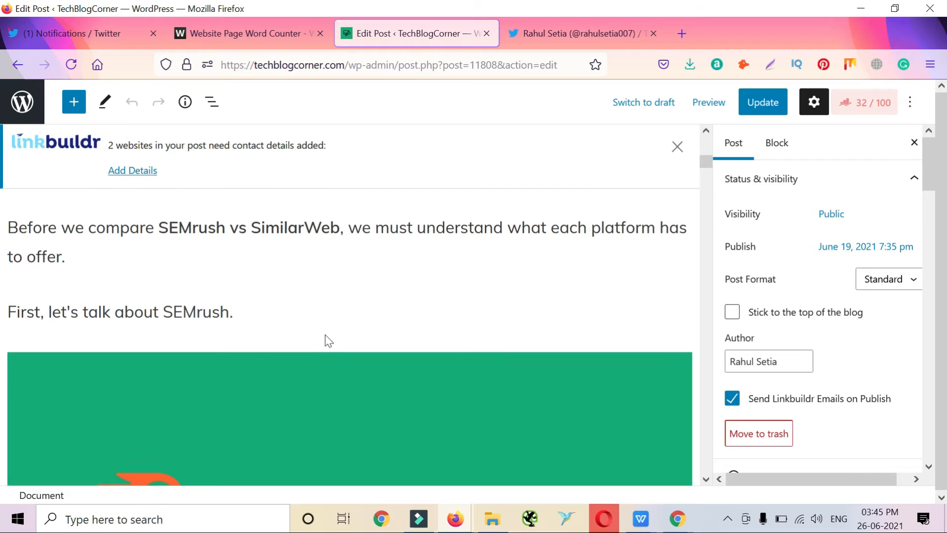
pyautogui.scroll(3, 328, 340)
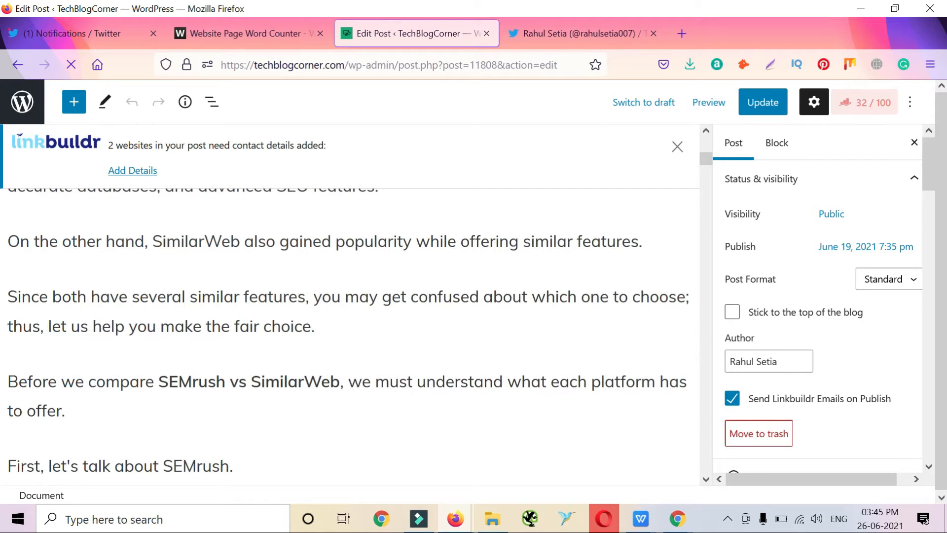
pyautogui.click(336, 326)
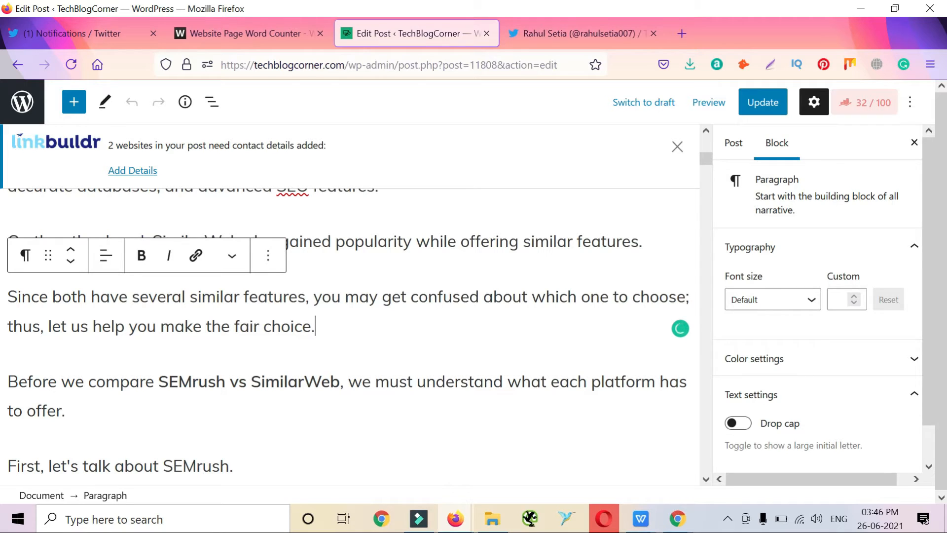
pyautogui.press('Return')
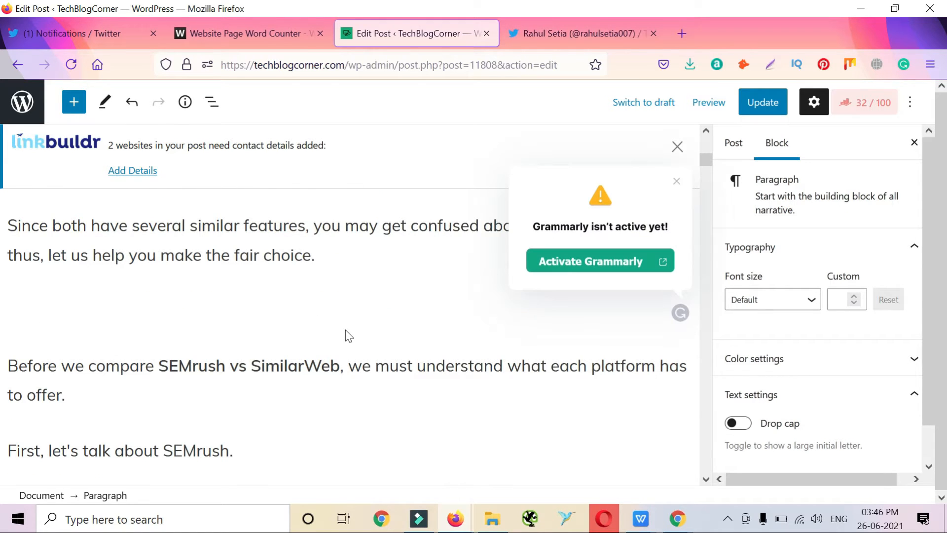
pyautogui.click(677, 181)
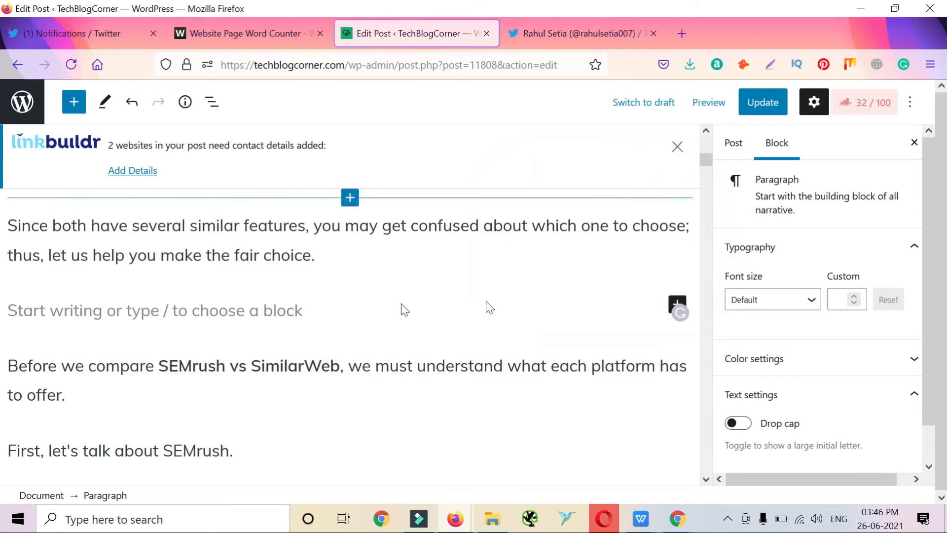
pyautogui.click(243, 304)
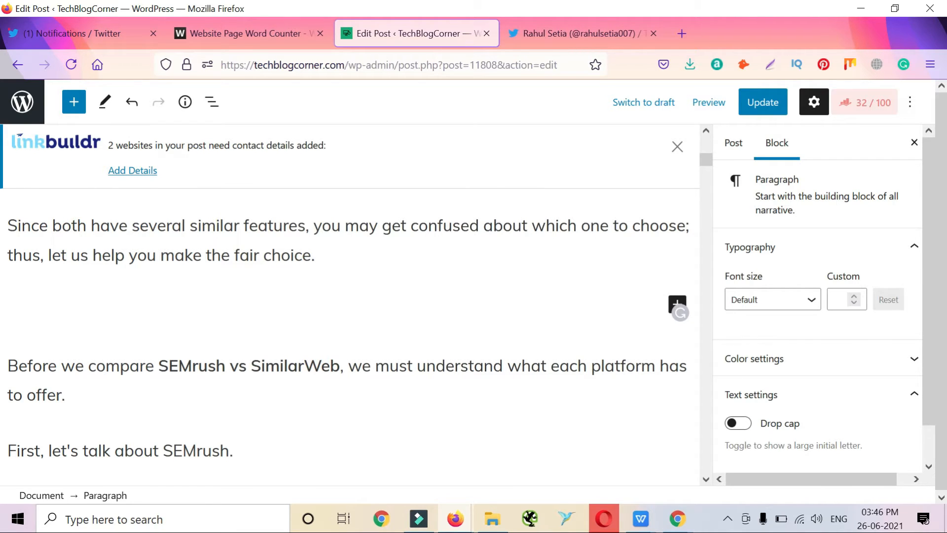
# - Switch to the Twitter profile and open the Jun 20 tweet about SEMrush vs SimilarWeb
pyautogui.click(558, 40)
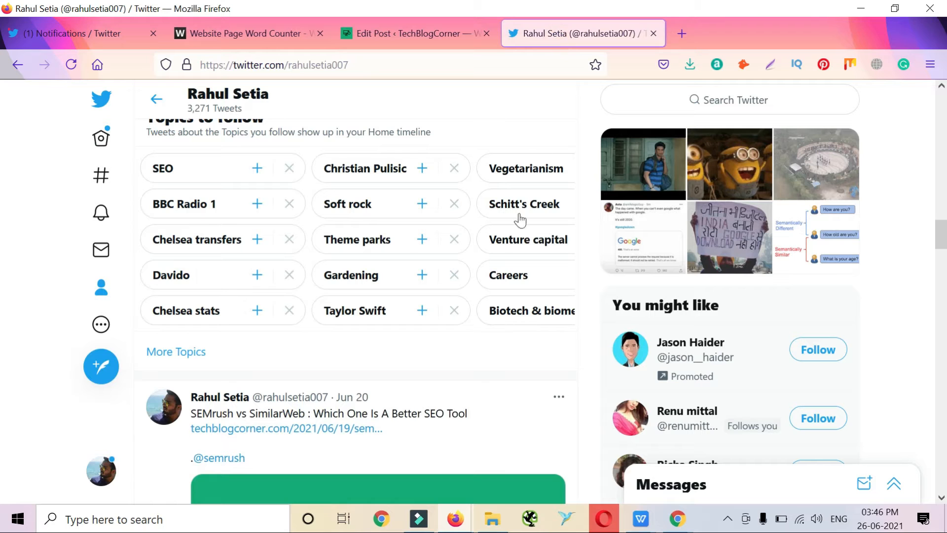
pyautogui.scroll(-2, 438, 375)
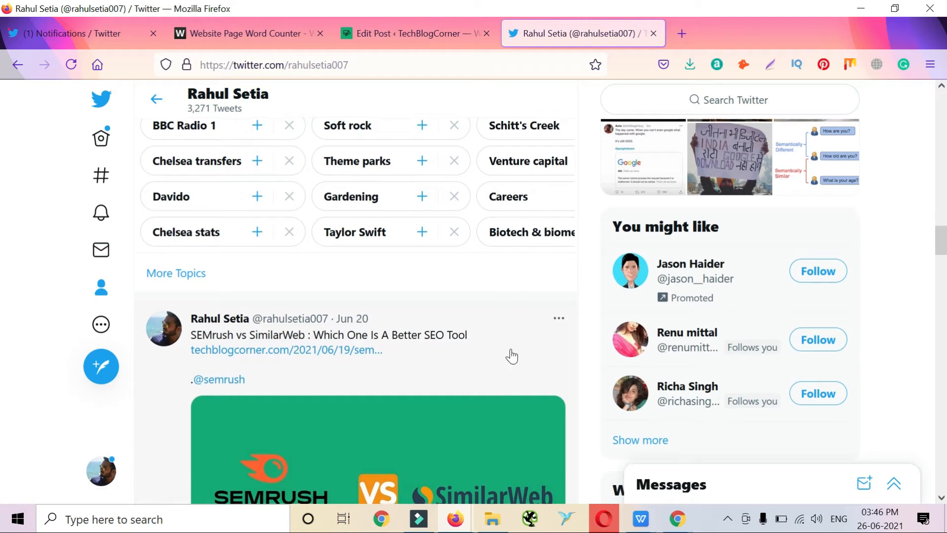
pyautogui.scroll(-2, 511, 355)
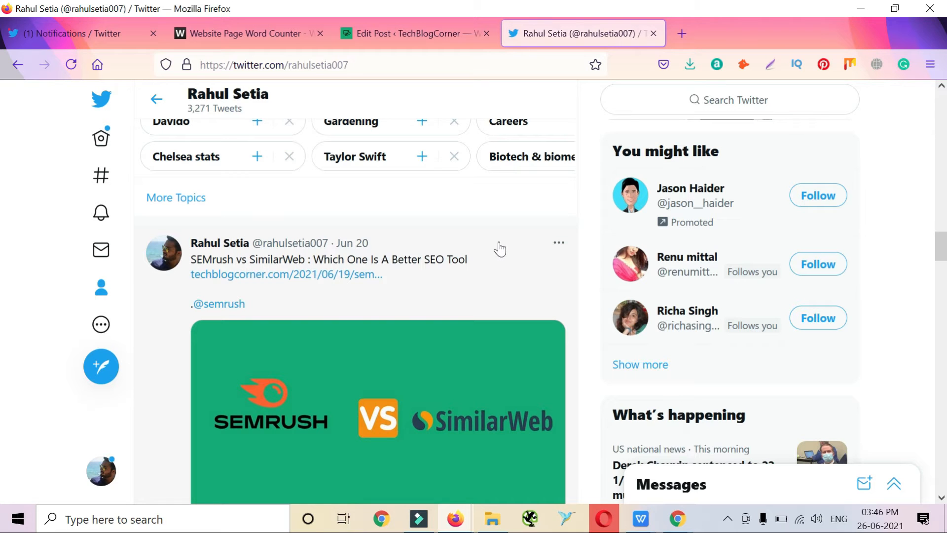
pyautogui.scroll(4, 387, 350)
pyautogui.scroll(-5, 386, 348)
pyautogui.scroll(-4, 386, 348)
pyautogui.scroll(7, 382, 344)
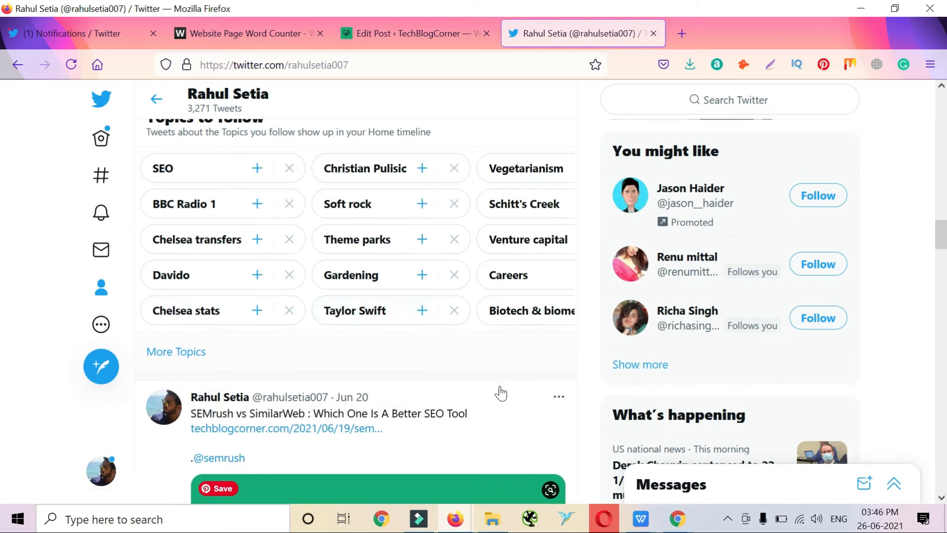
pyautogui.scroll(-1, 501, 394)
pyautogui.click(499, 393)
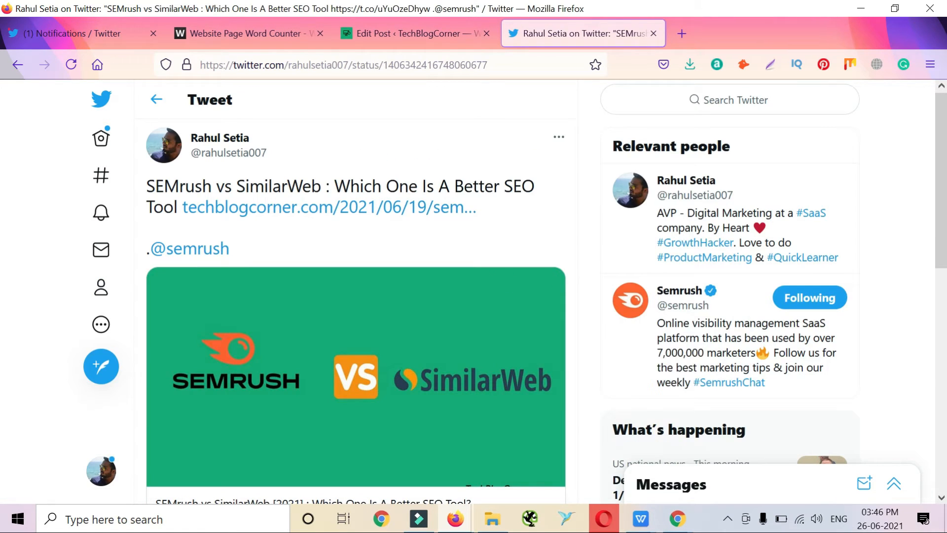
# - Copy the opened tweet's web address and look at the tweet's Embed Tweet option without using it
pyautogui.click(492, 69)
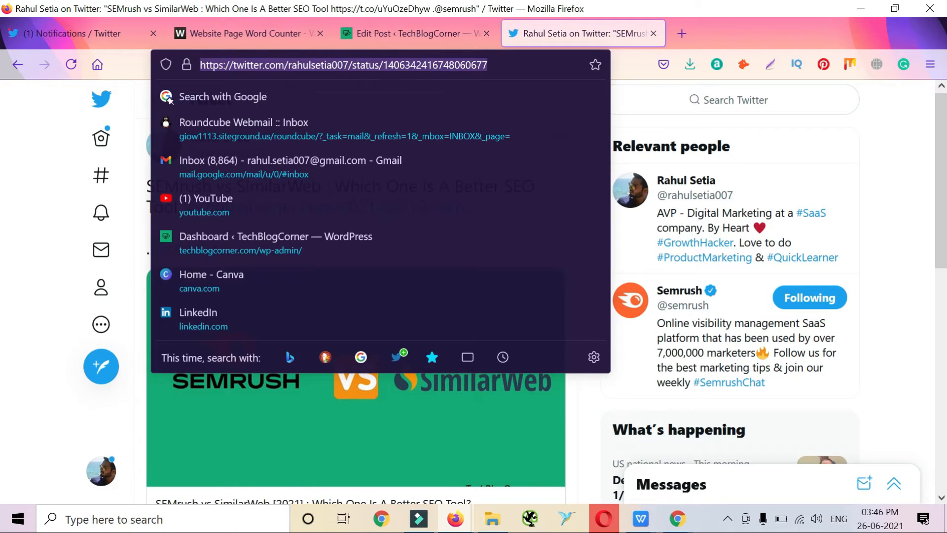
pyautogui.click(892, 156)
pyautogui.scroll(-5, 381, 312)
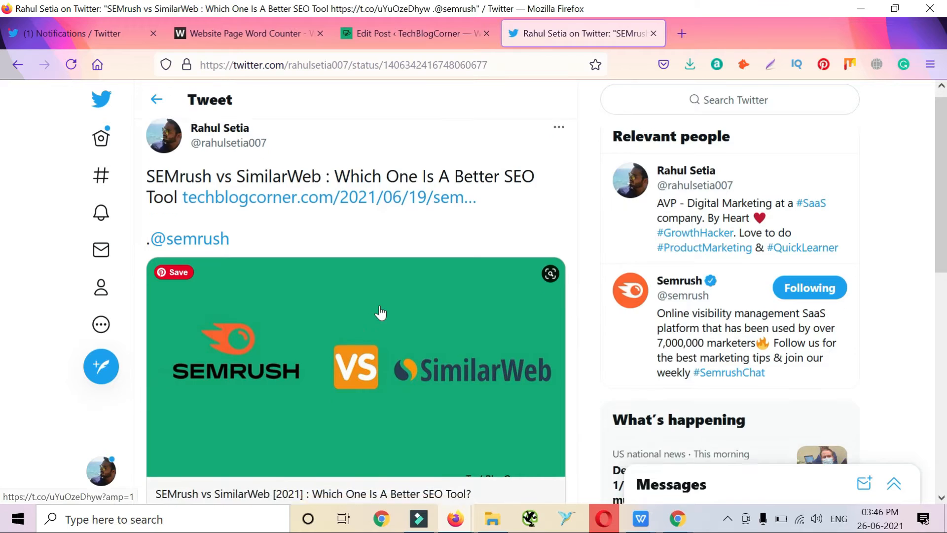
pyautogui.scroll(5, 381, 312)
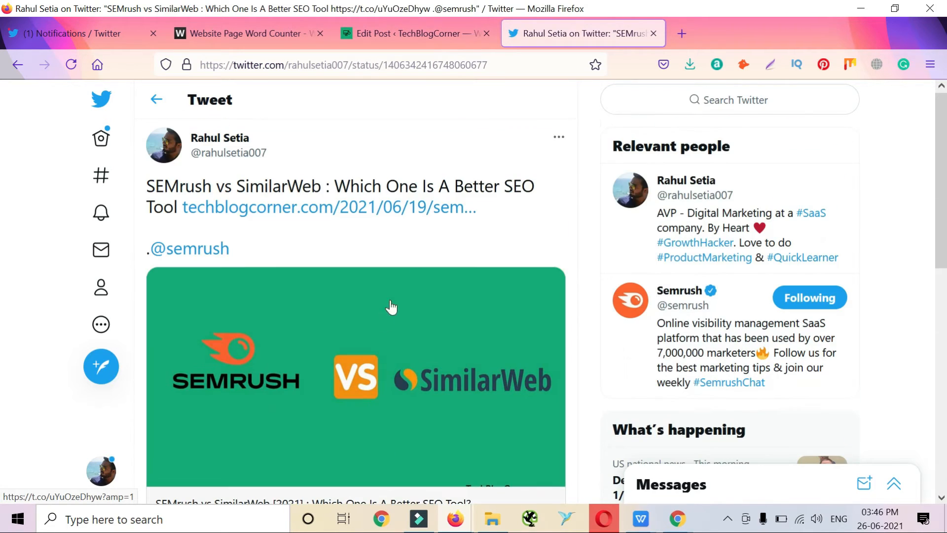
pyautogui.click(557, 143)
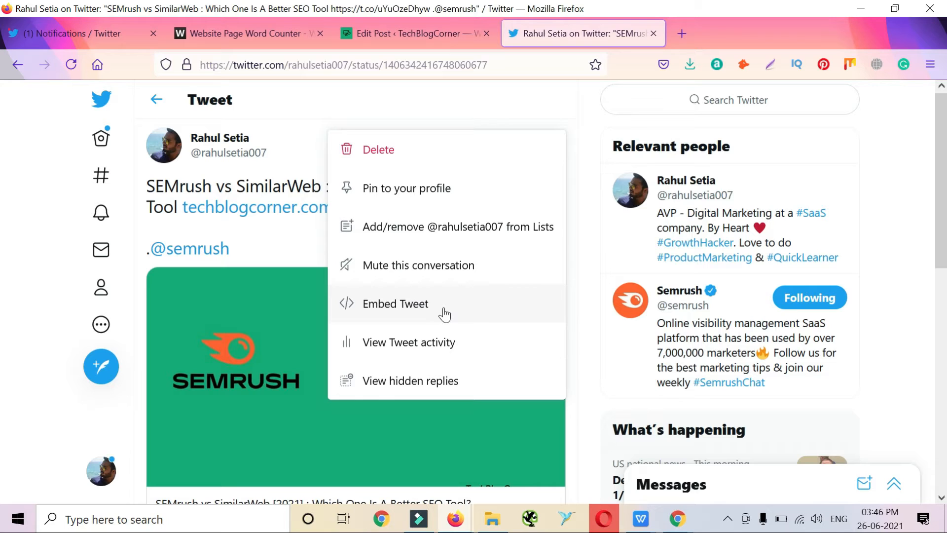
pyautogui.click(508, 102)
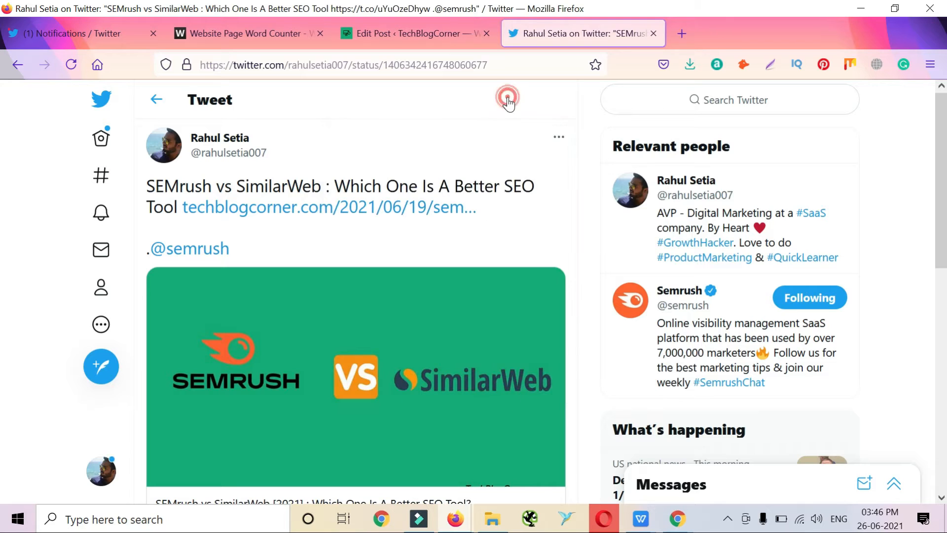
# - Back in the WordPress post, paste the tweet link into the empty paragraph as an embed and align it center
pyautogui.click(392, 38)
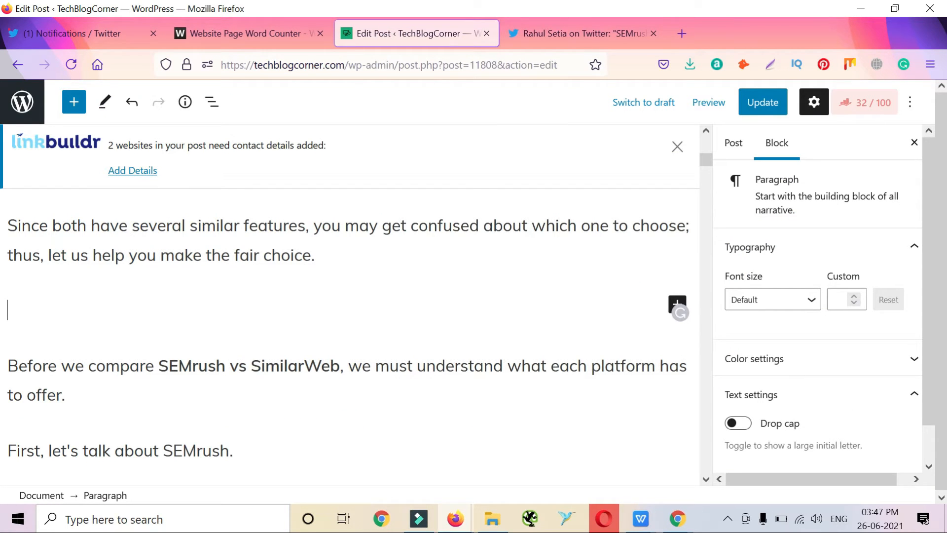
pyautogui.hotkey('ctrl', 'v')
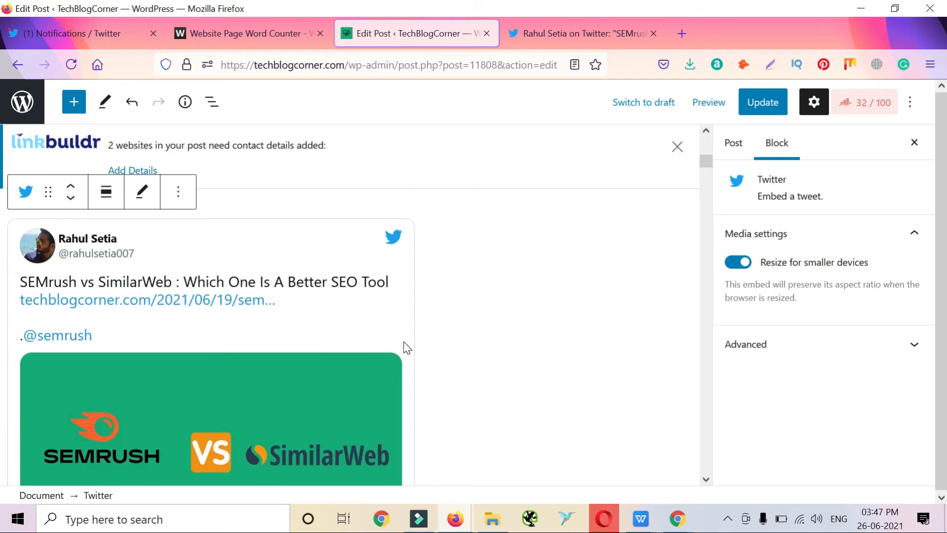
pyautogui.click(106, 269)
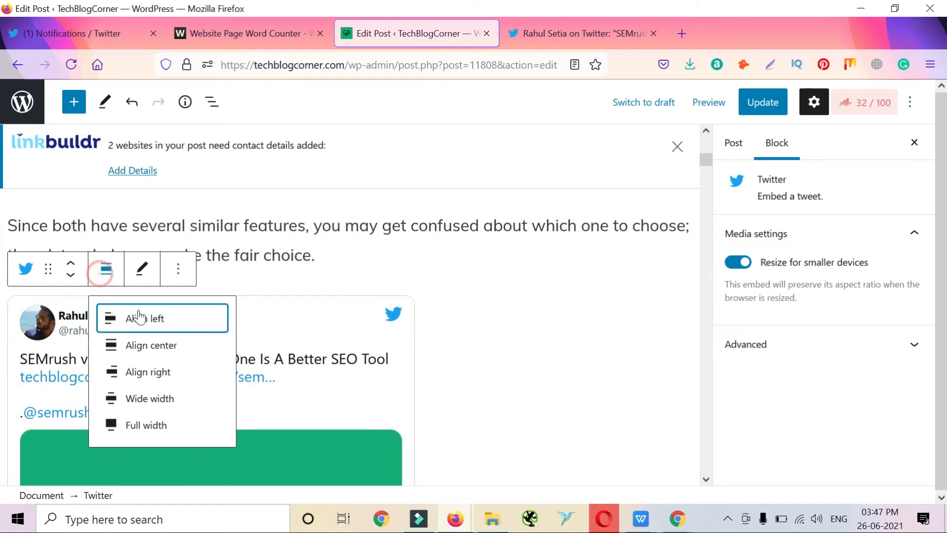
pyautogui.click(162, 351)
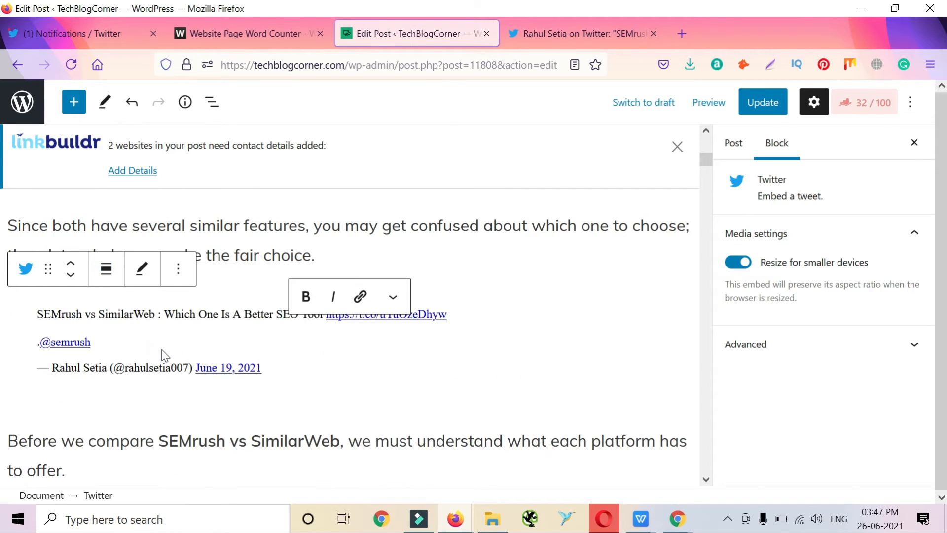
pyautogui.click(112, 269)
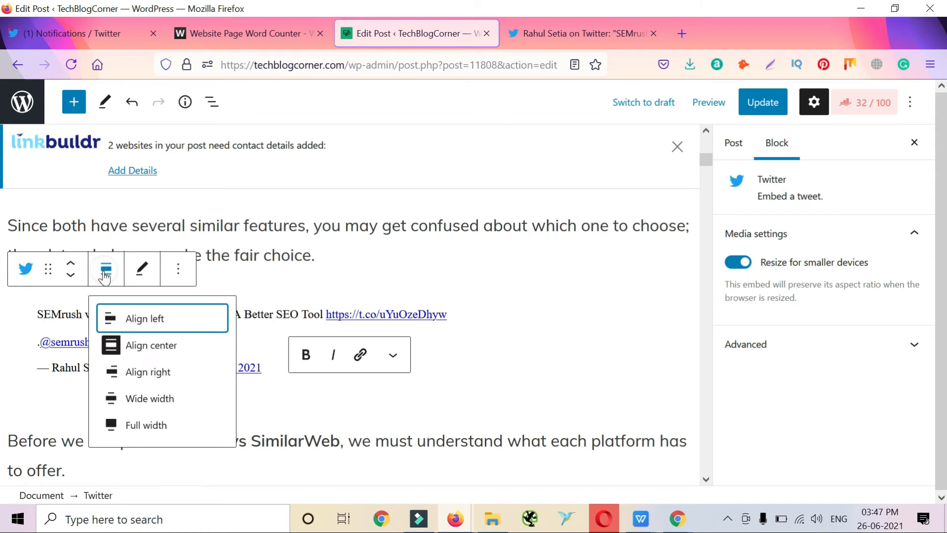
pyautogui.click(353, 267)
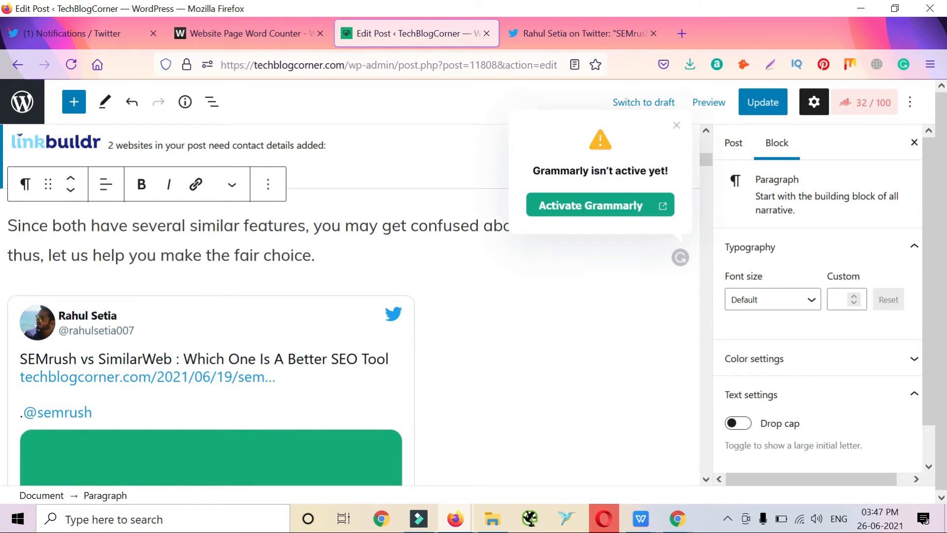
# - Dismiss the Grammarly notices and add another empty paragraph between the "fair choice" paragraph and the embedded tweet
pyautogui.click(676, 125)
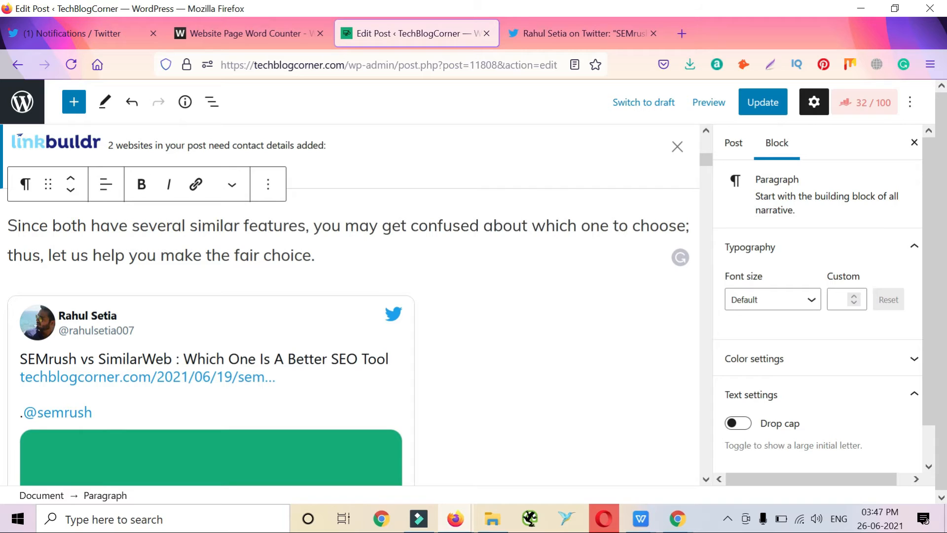
pyautogui.click(389, 260)
pyautogui.press('Return')
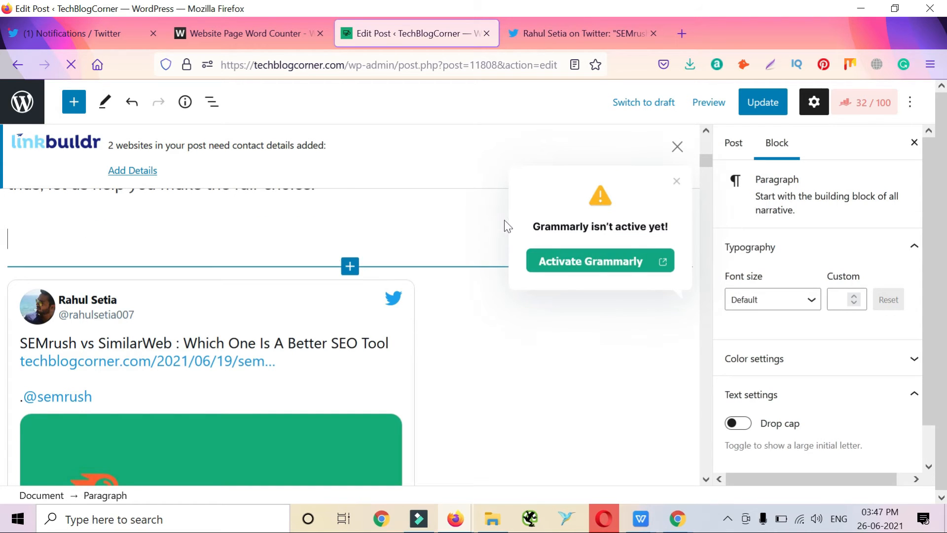
pyautogui.click(677, 180)
pyautogui.click(391, 241)
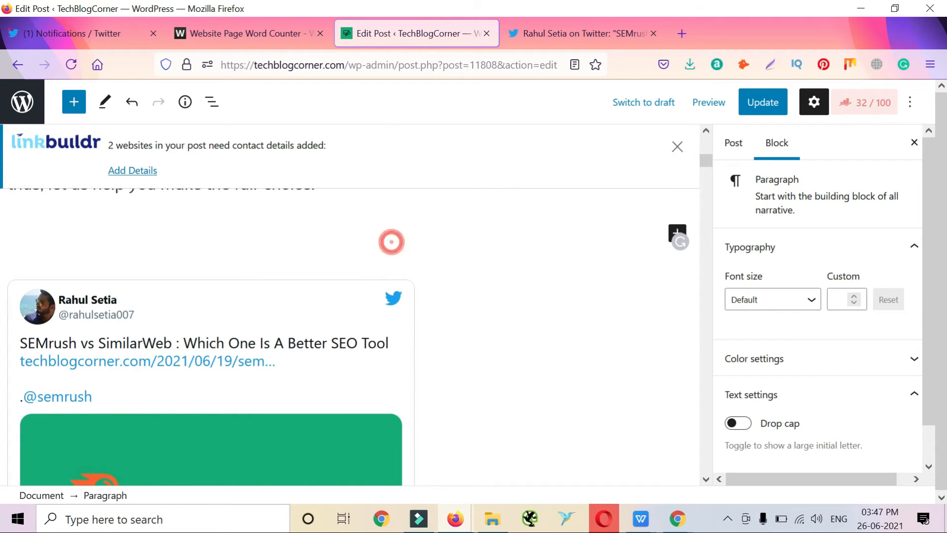
# - Insert a Twitter block in the new paragraph, embed the copied tweet link in it, and check the embedded tweets
pyautogui.click(677, 237)
pyautogui.click(744, 107)
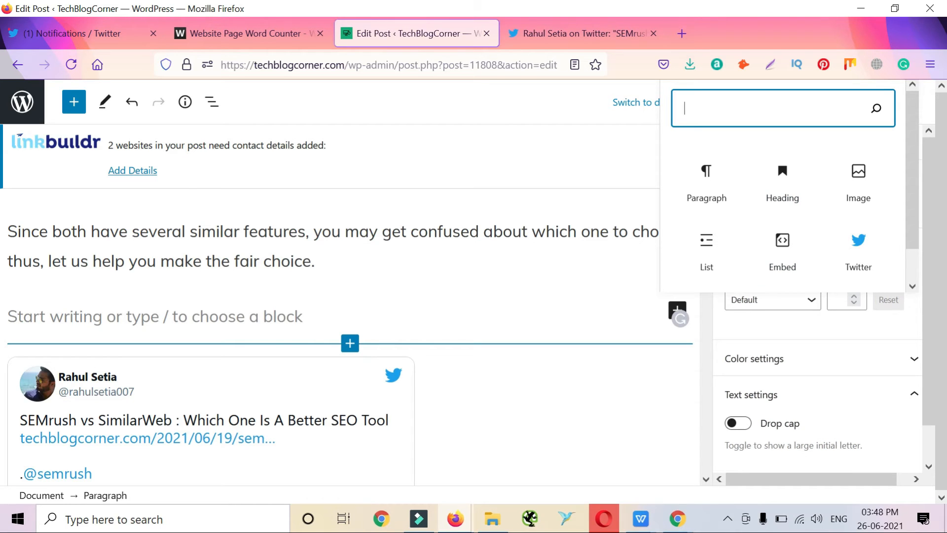
pyautogui.write('twitter')
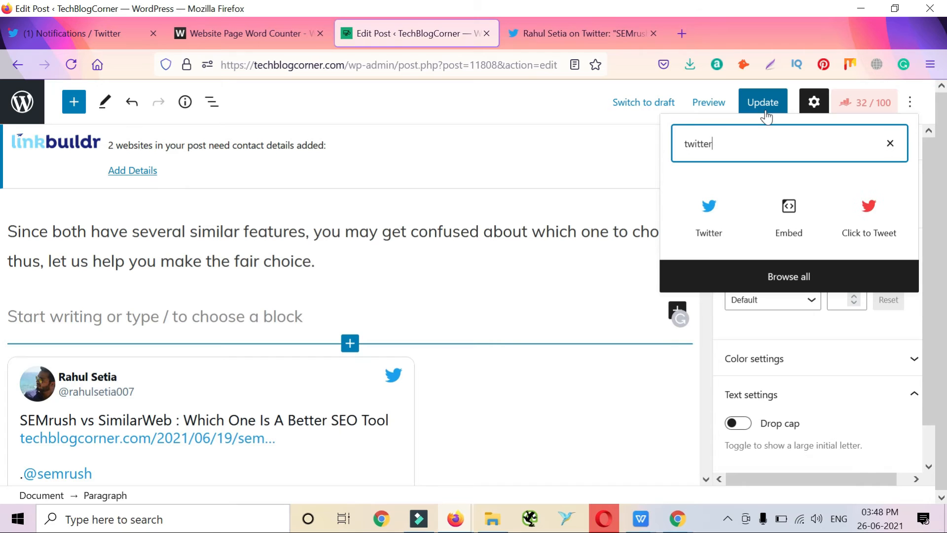
pyautogui.click(714, 220)
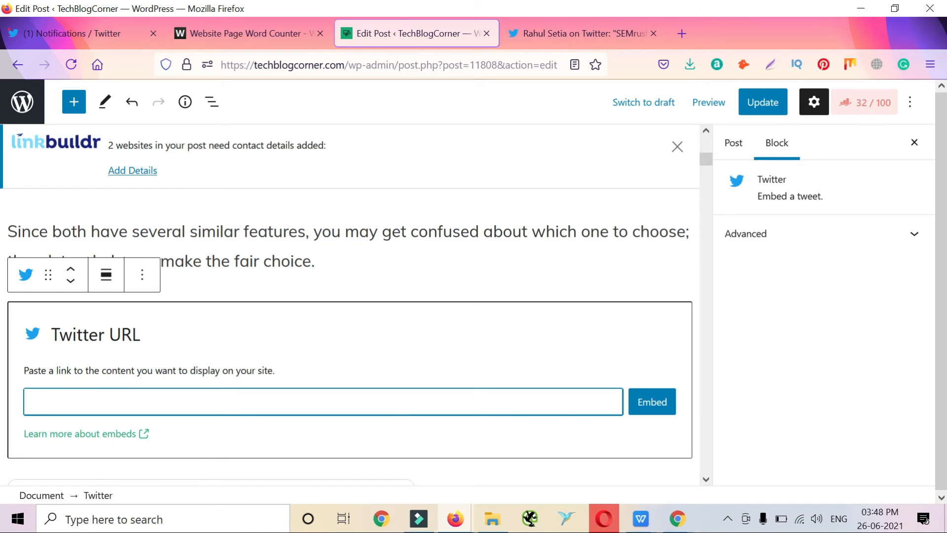
pyautogui.hotkey('ctrl', 'v')
pyautogui.click(645, 404)
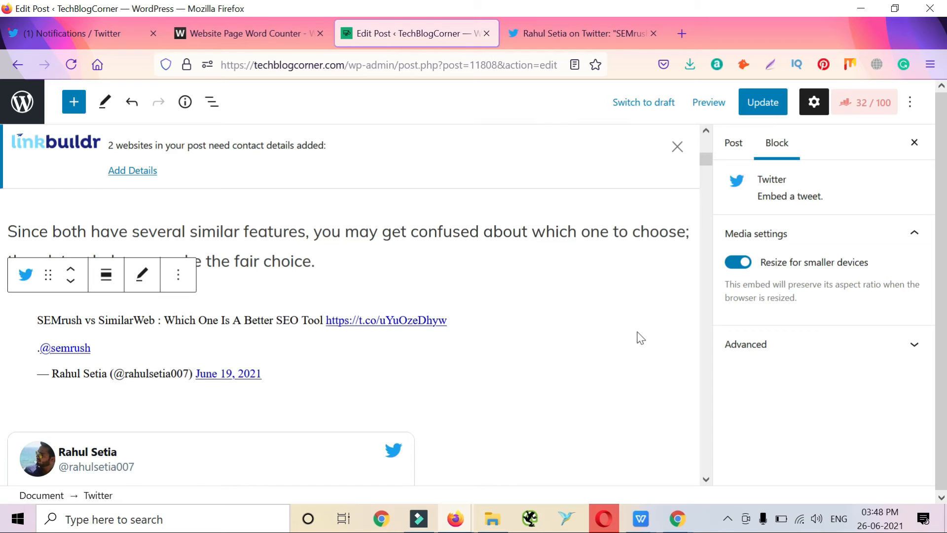
pyautogui.scroll(-2, 461, 390)
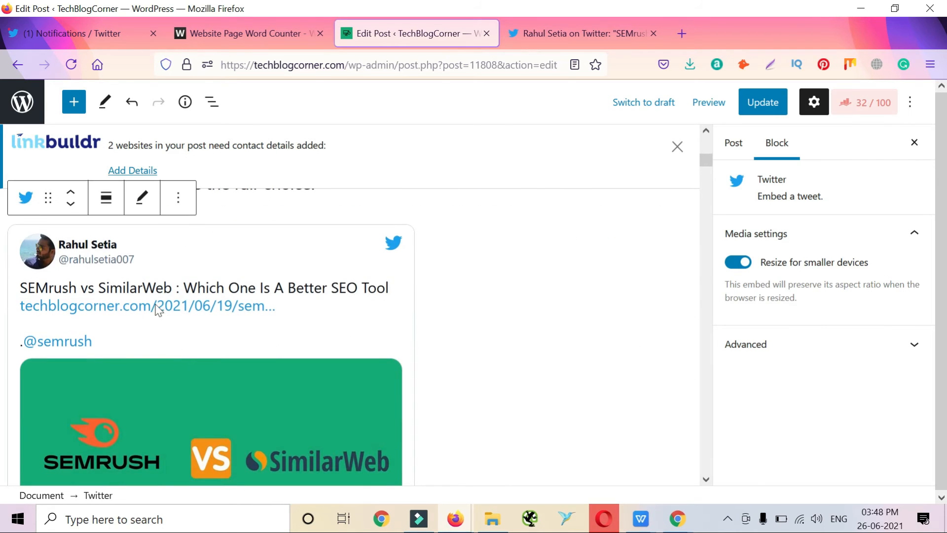
pyautogui.scroll(-8, 212, 350)
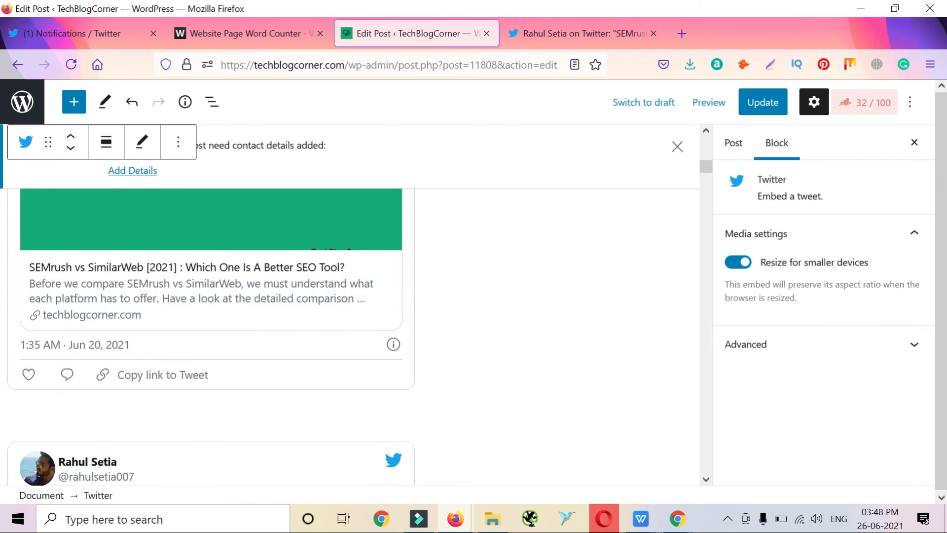
pyautogui.scroll(-3, 286, 363)
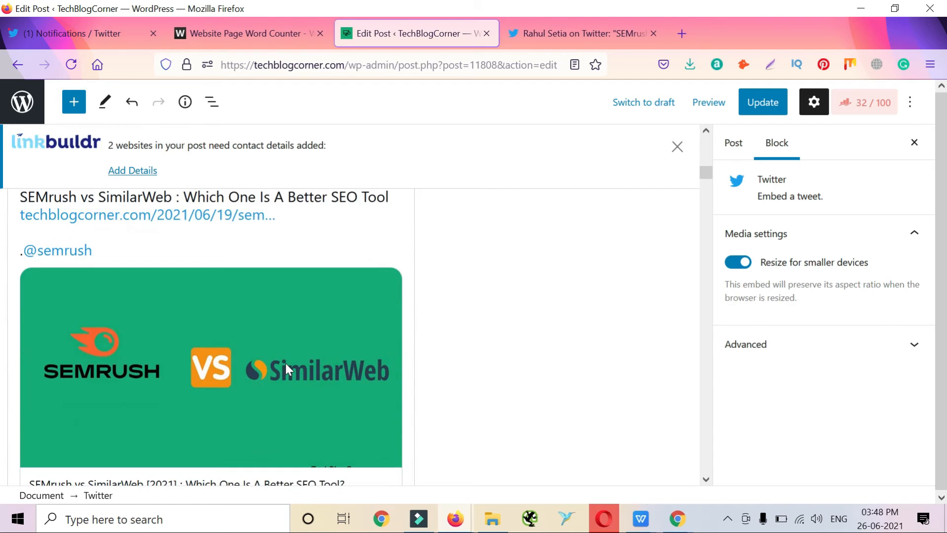
# - Update the blog post to save the two tweet embeds
pyautogui.scroll(2, 285, 364)
pyautogui.scroll(7, 286, 363)
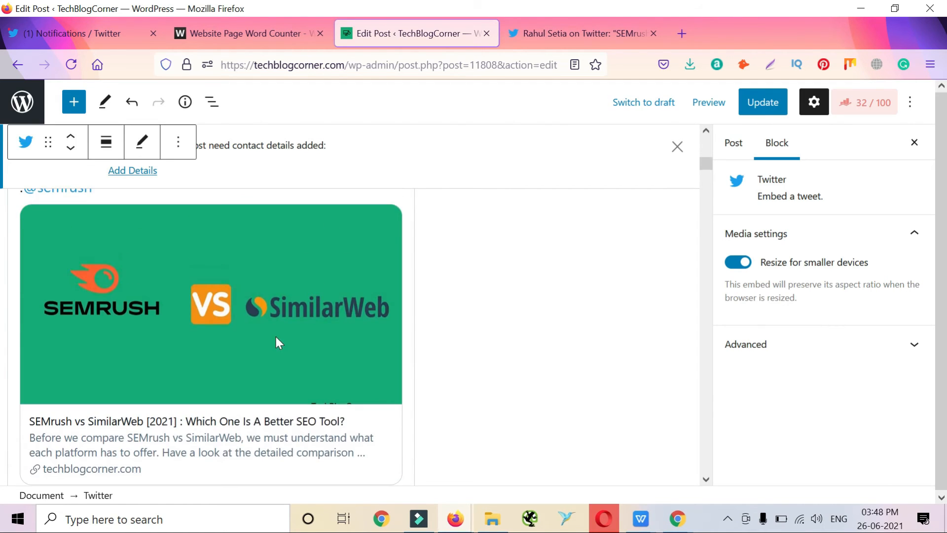
pyautogui.scroll(4, 277, 336)
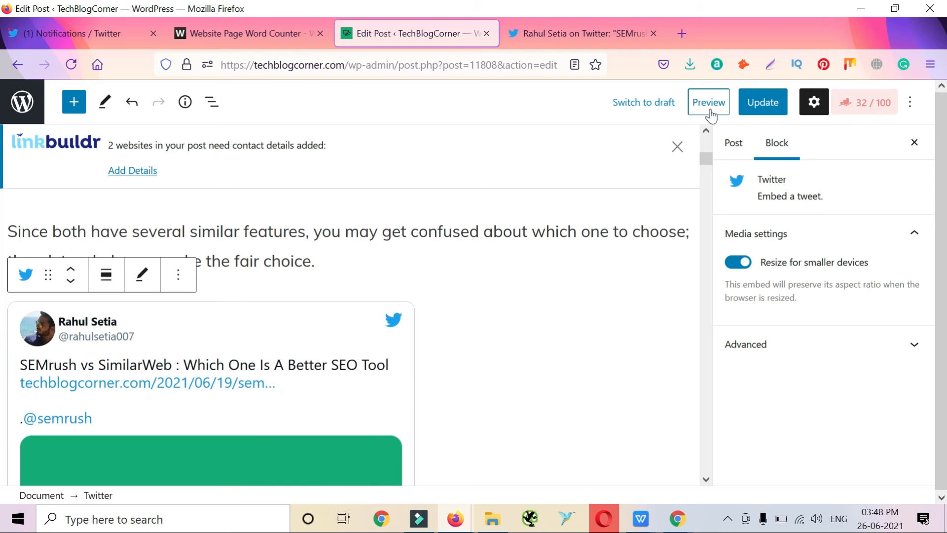
pyautogui.click(748, 109)
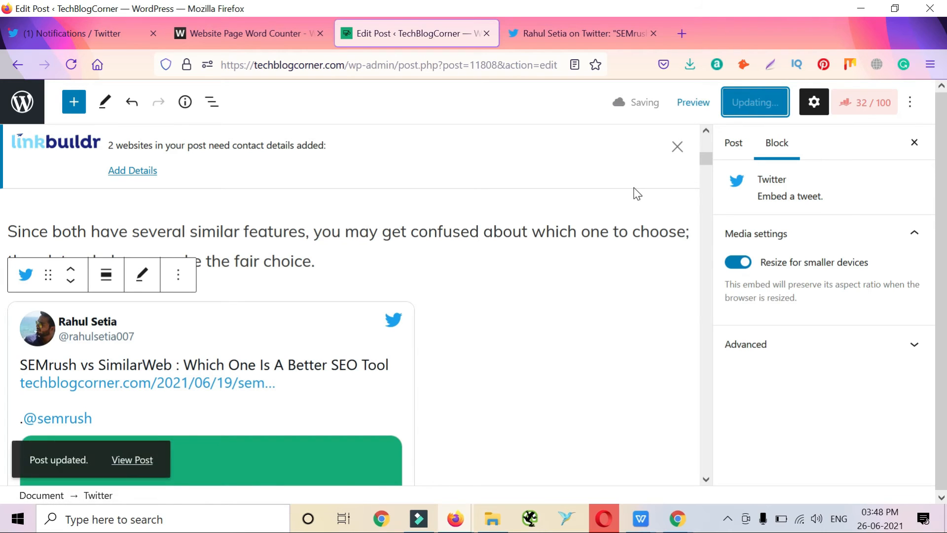
# - View the updated post on the live site and examine how both embedded tweets are displayed in the article
pyautogui.click(142, 458)
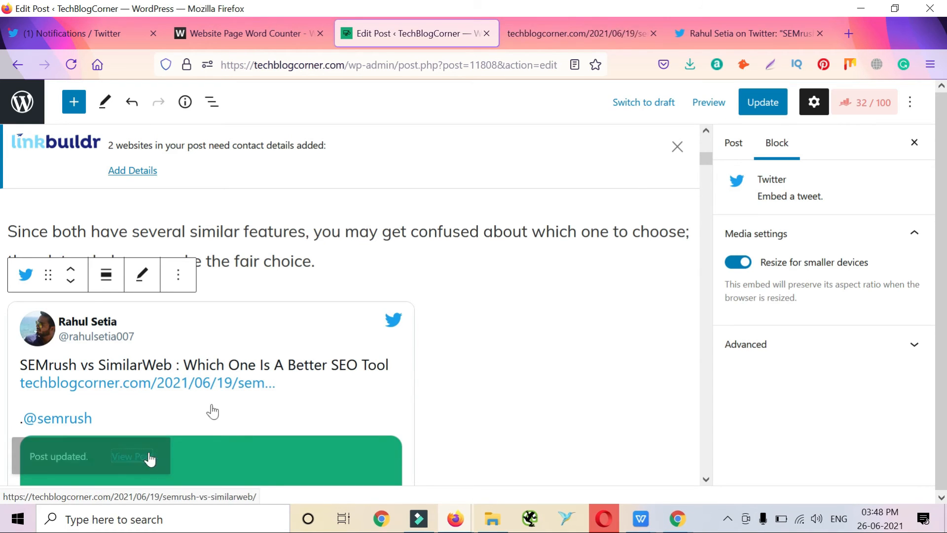
pyautogui.click(549, 34)
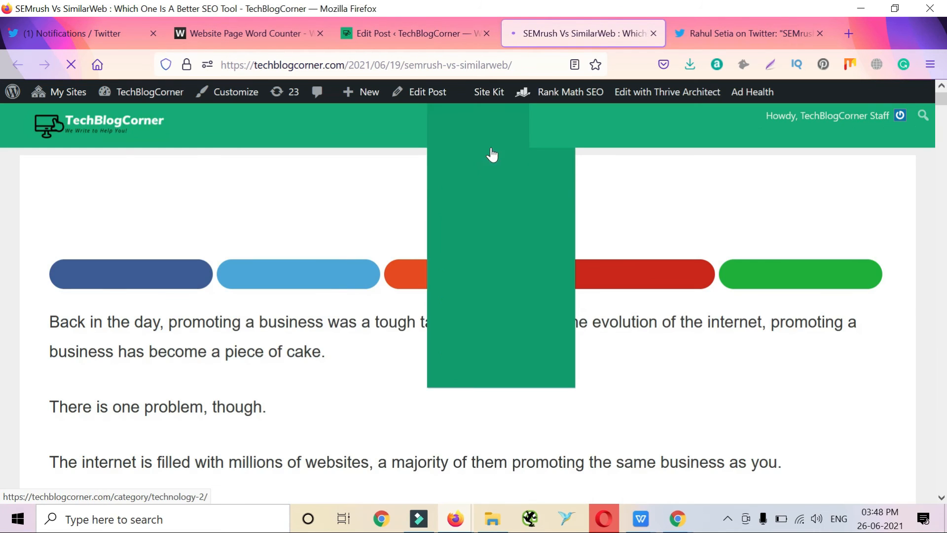
pyautogui.scroll(-15, 518, 291)
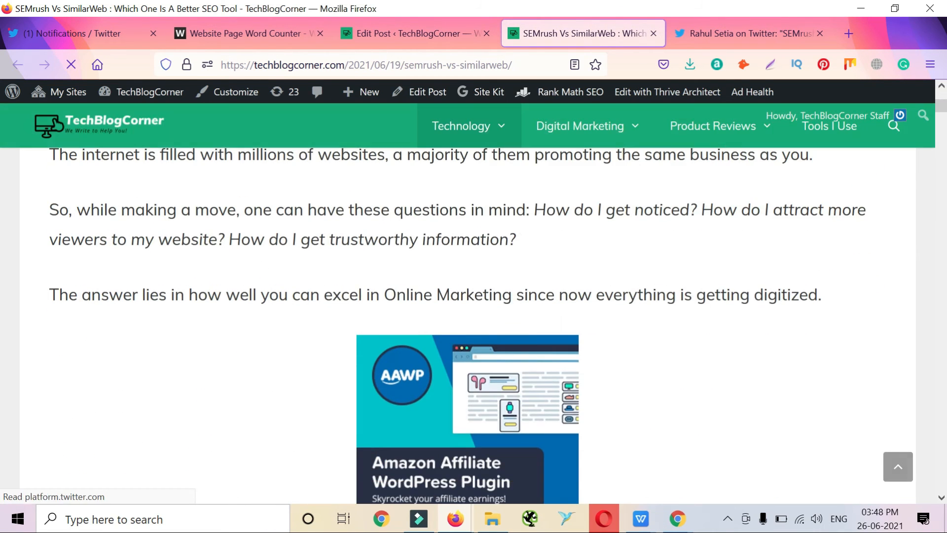
pyautogui.scroll(-2, 516, 294)
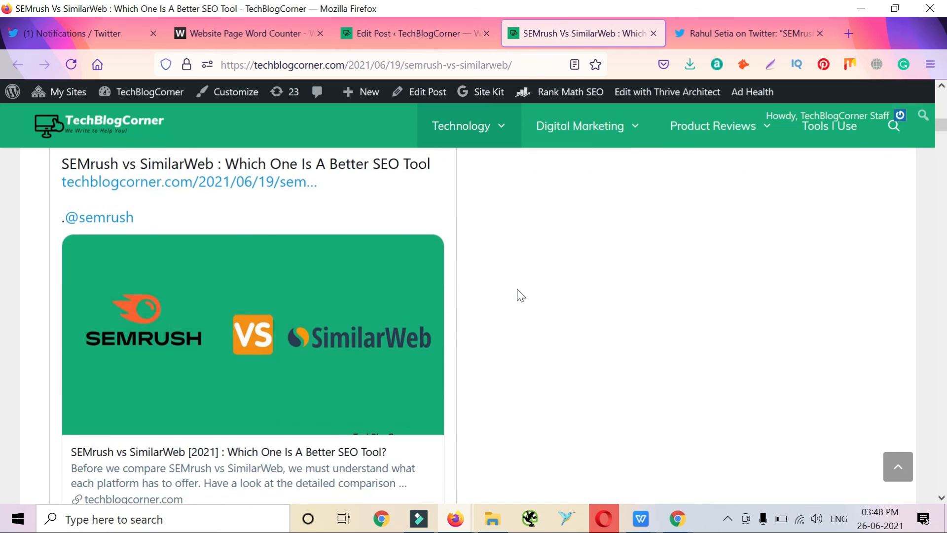
pyautogui.scroll(3, 420, 294)
pyautogui.scroll(-5, 299, 296)
pyautogui.scroll(-10, 300, 299)
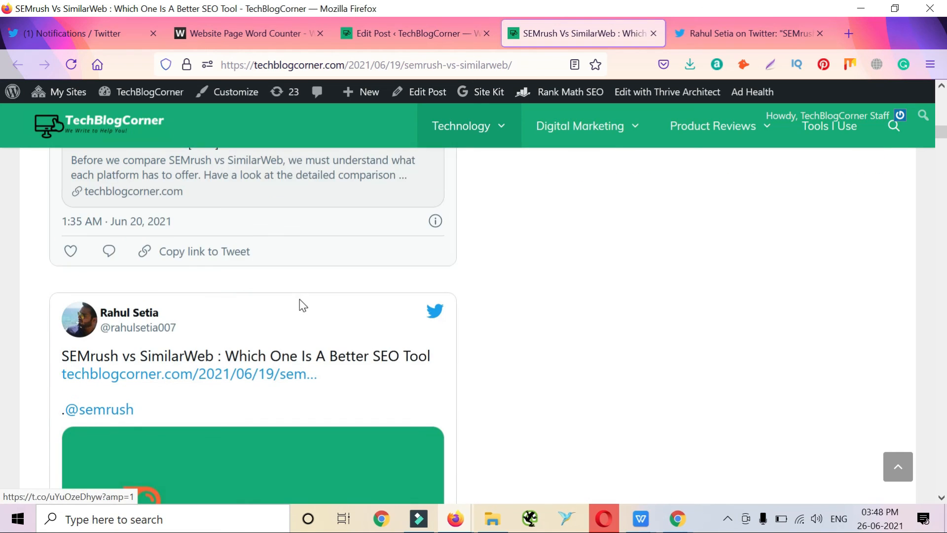
pyautogui.scroll(4, 302, 321)
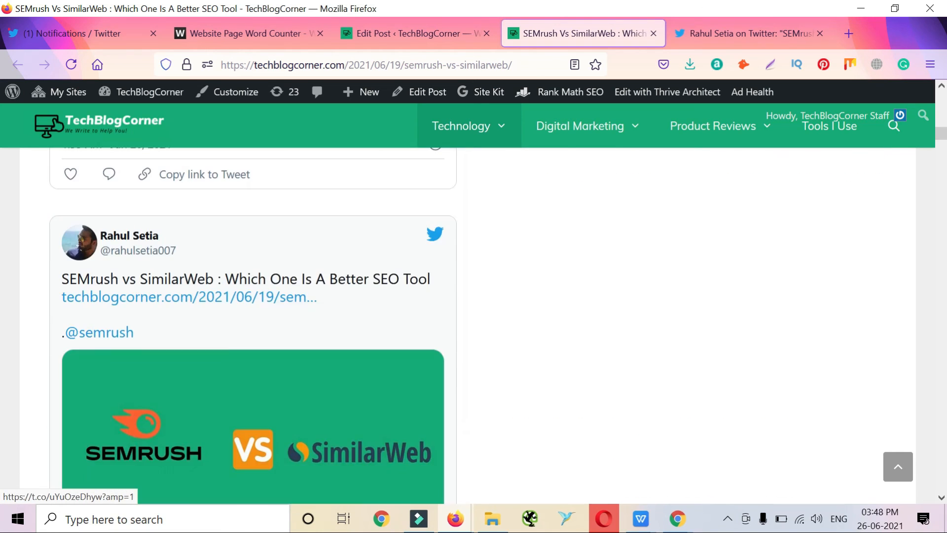
pyautogui.scroll(3, 390, 258)
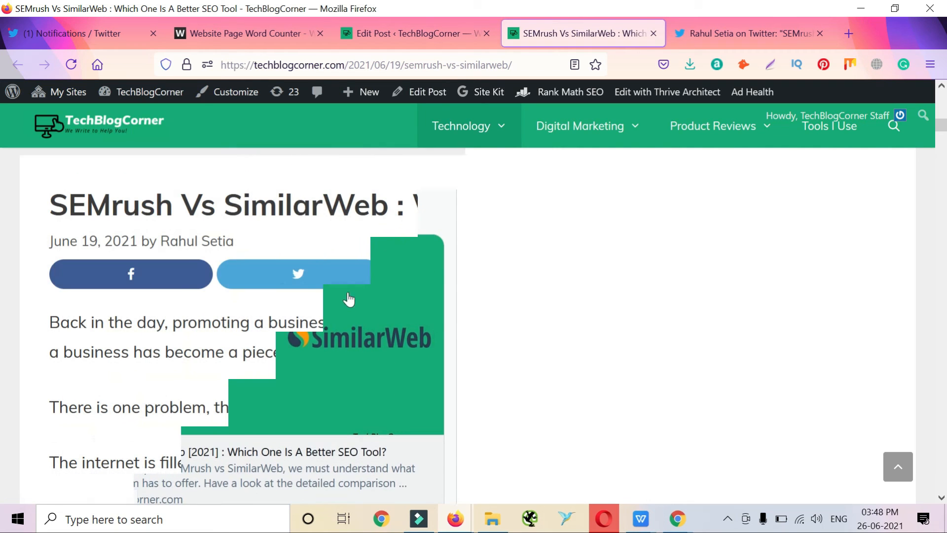